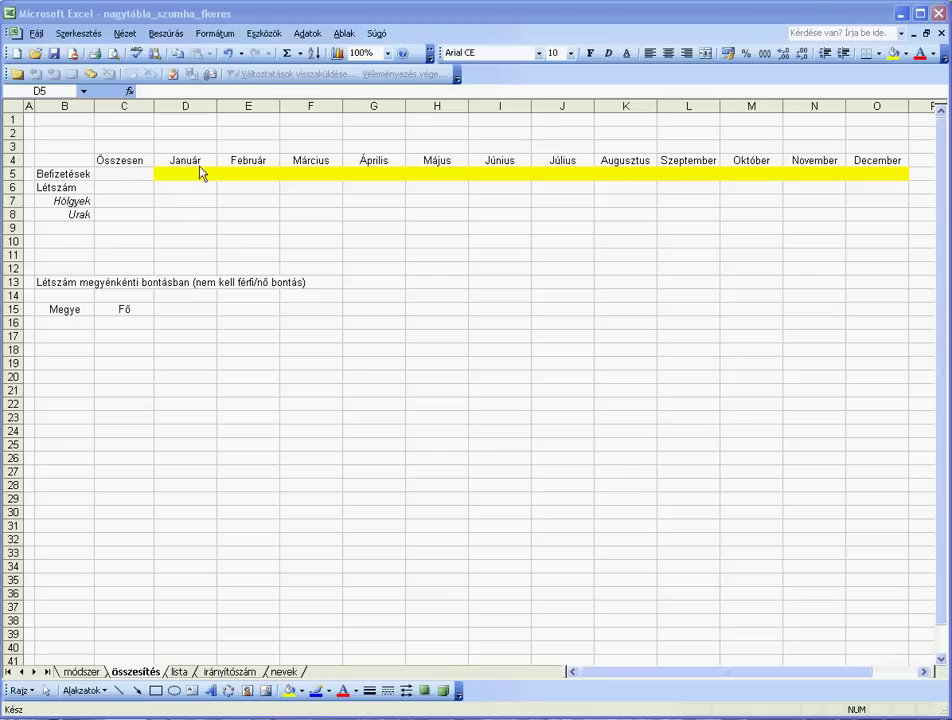
Review the name, Tandíj and Hónap columns on the lista sheet, then return to összesítés.
click(185, 680)
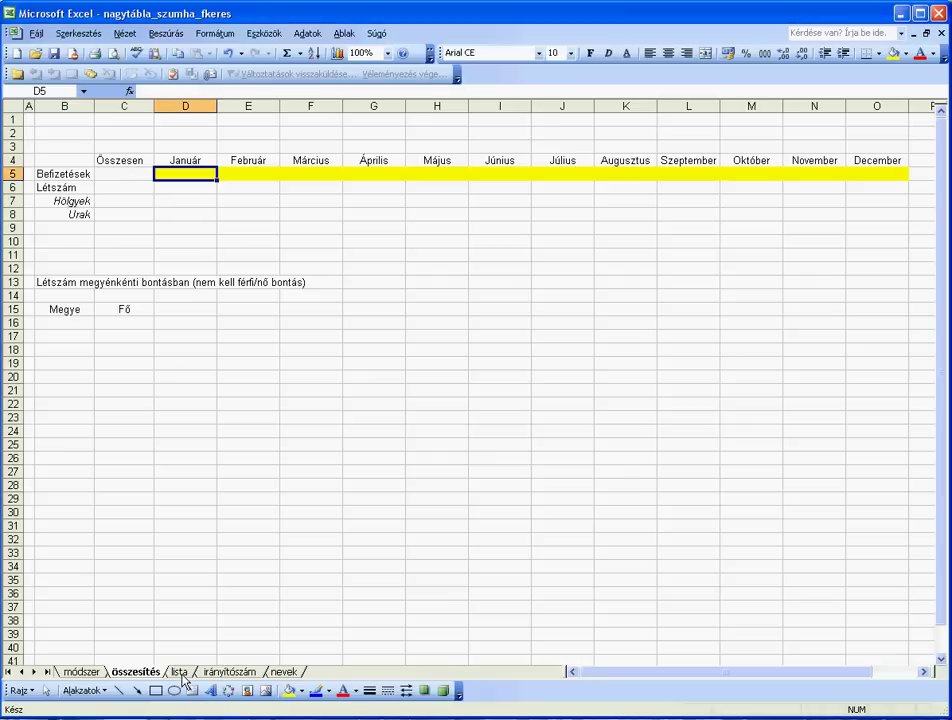
click(183, 676)
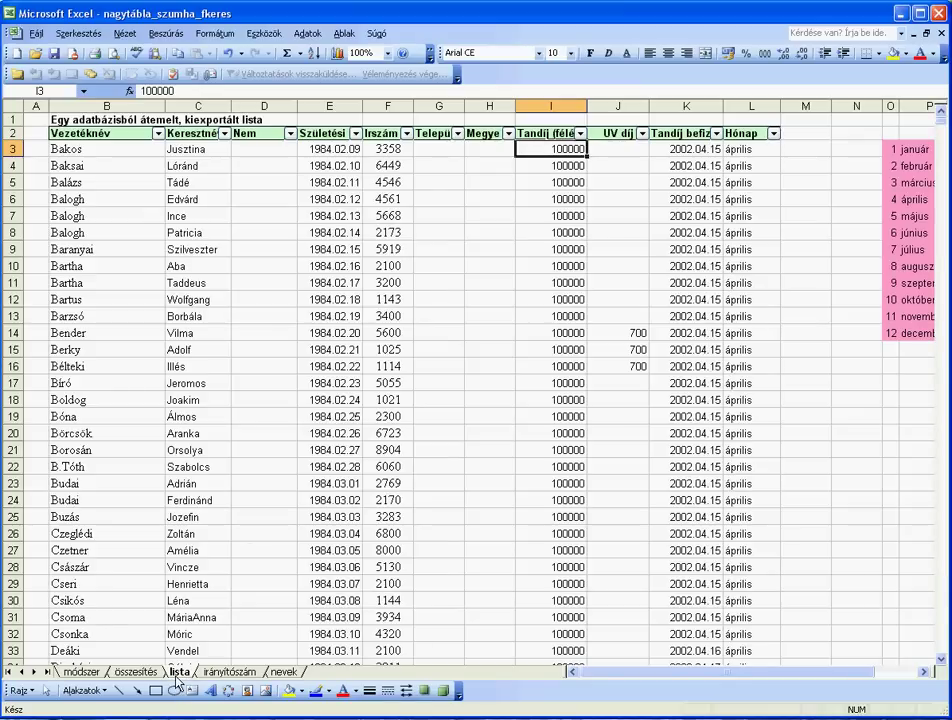
drag(152, 148, 172, 516)
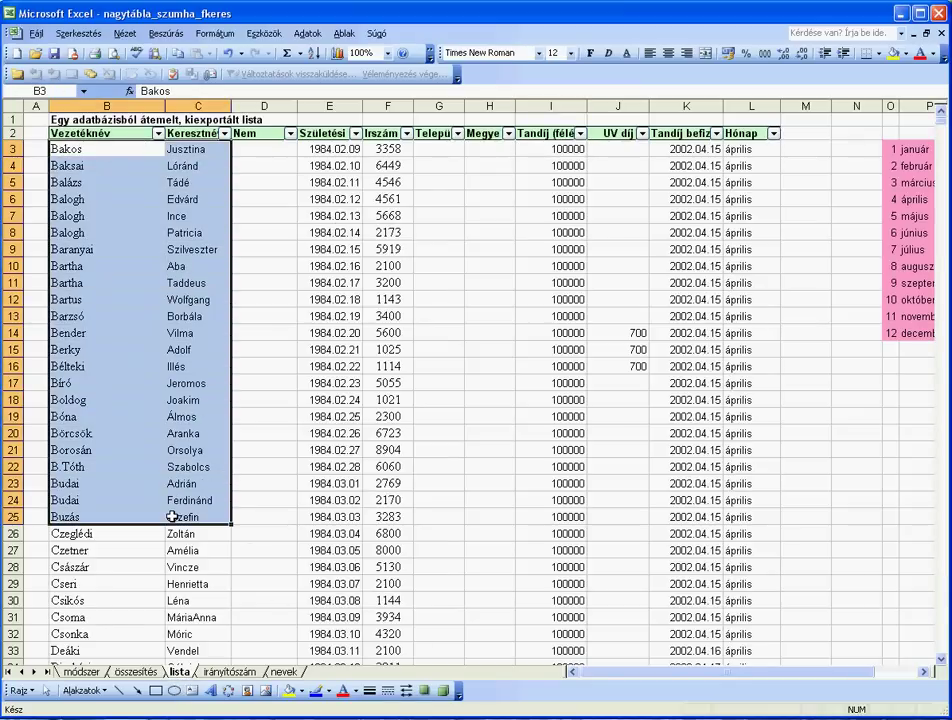
drag(545, 149, 548, 449)
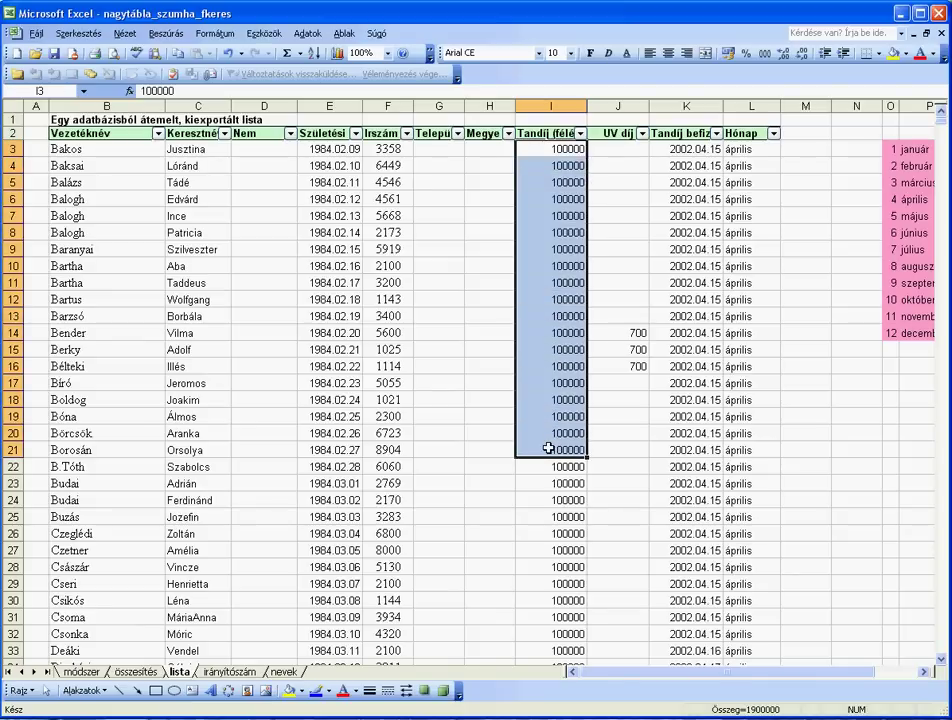
drag(748, 149, 748, 424)
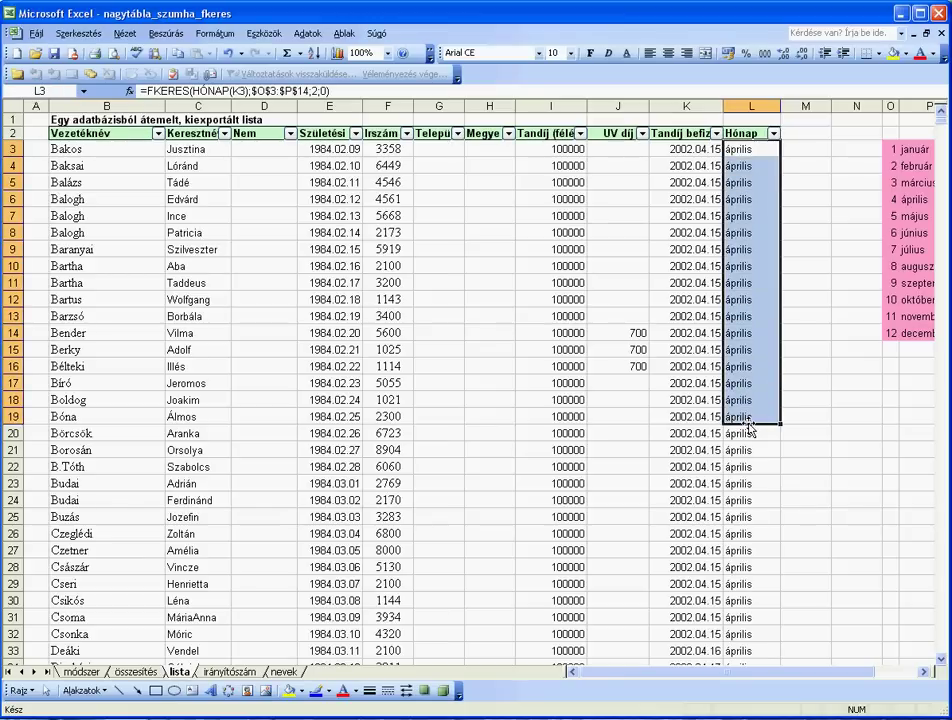
drag(552, 149, 554, 402)
drag(748, 133, 744, 359)
drag(551, 133, 537, 327)
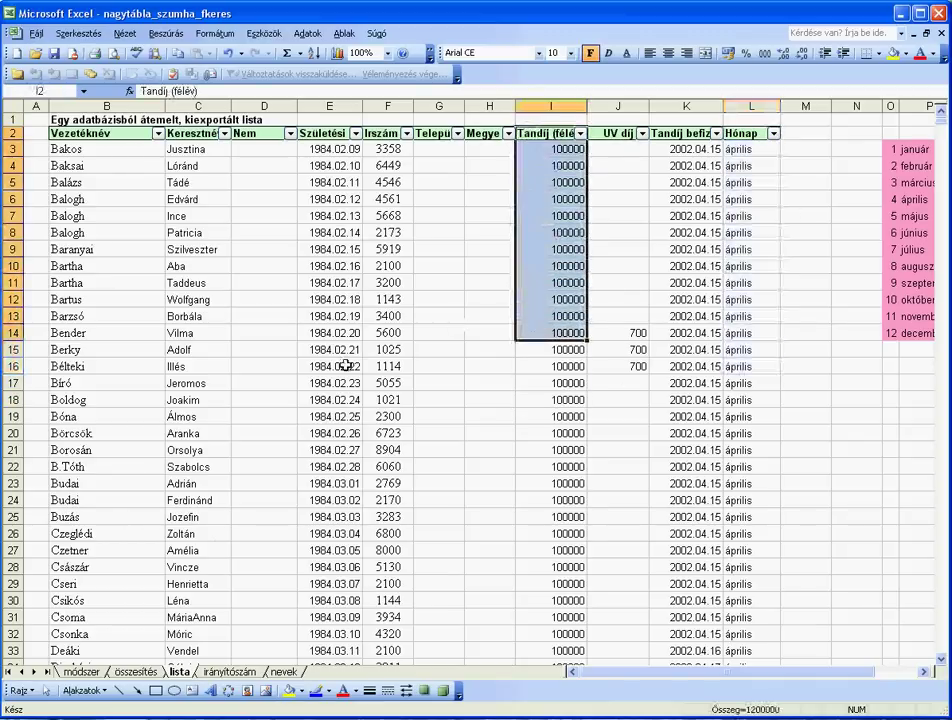
click(135, 671)
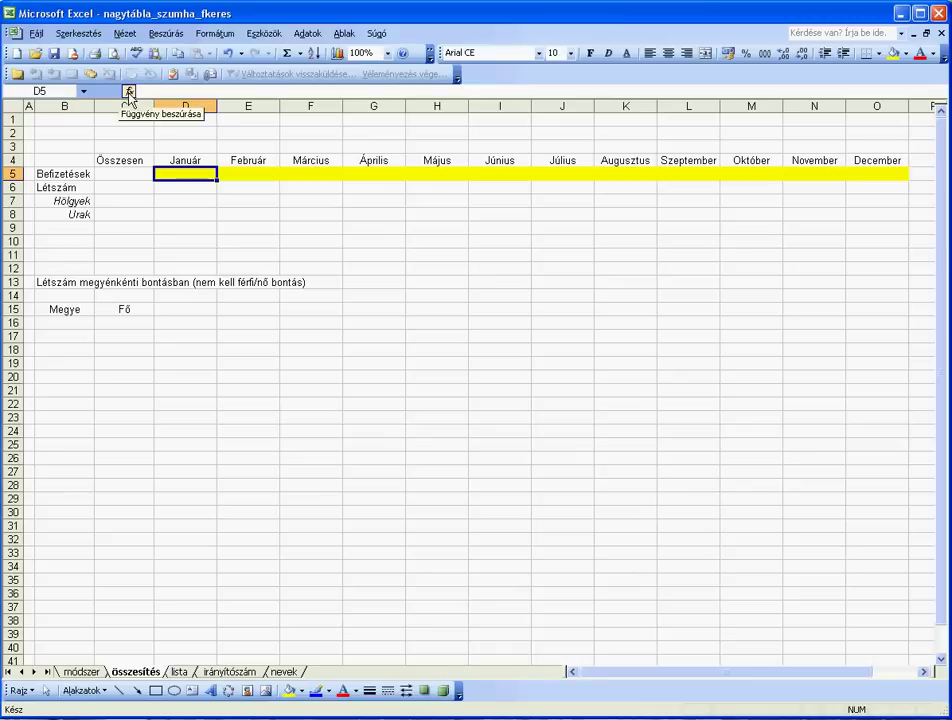
Insert the SZUMHA function from the Math & trig category into January cell D5.
click(129, 92)
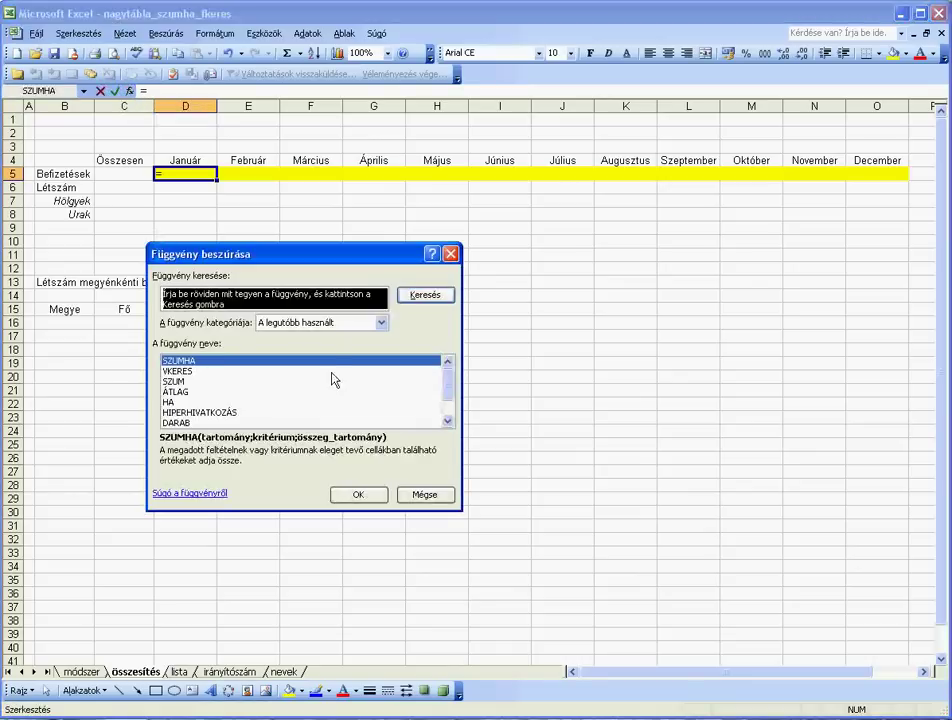
click(381, 322)
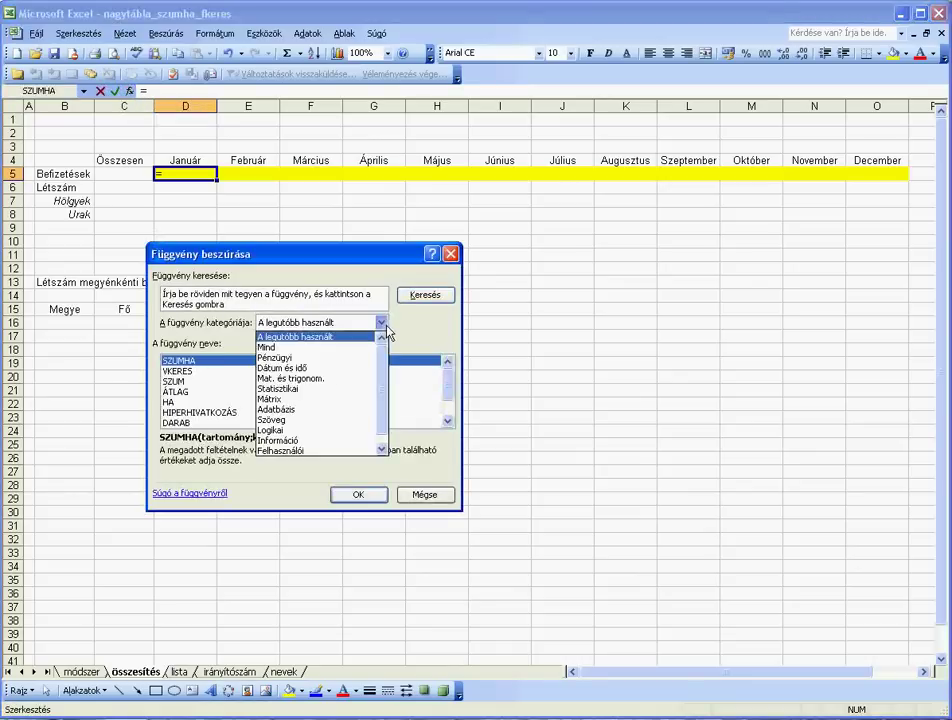
click(330, 387)
drag(447, 367, 448, 421)
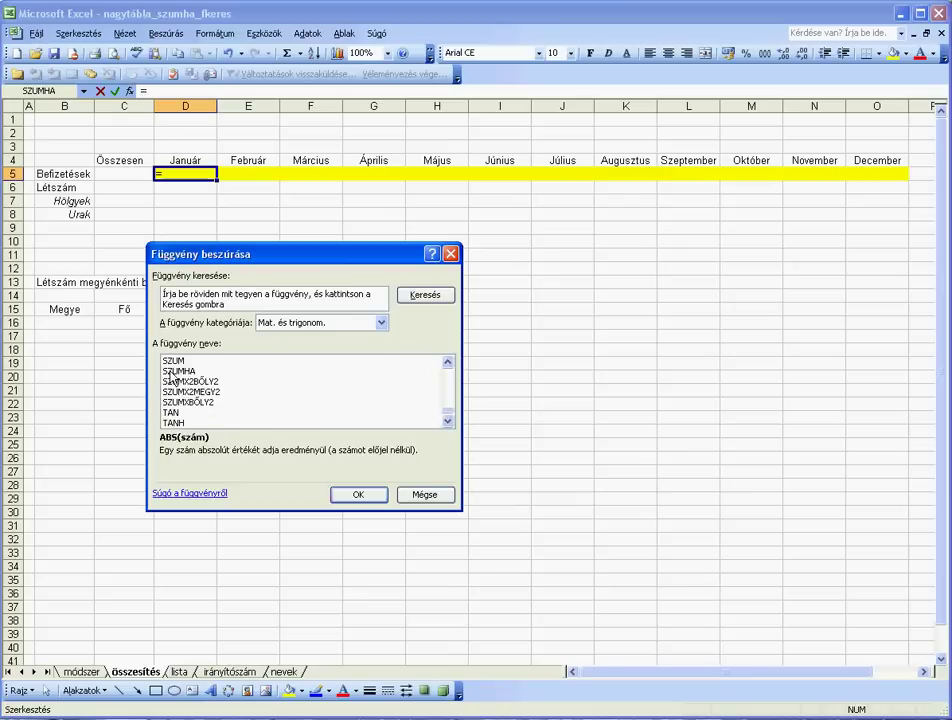
click(182, 371)
click(352, 495)
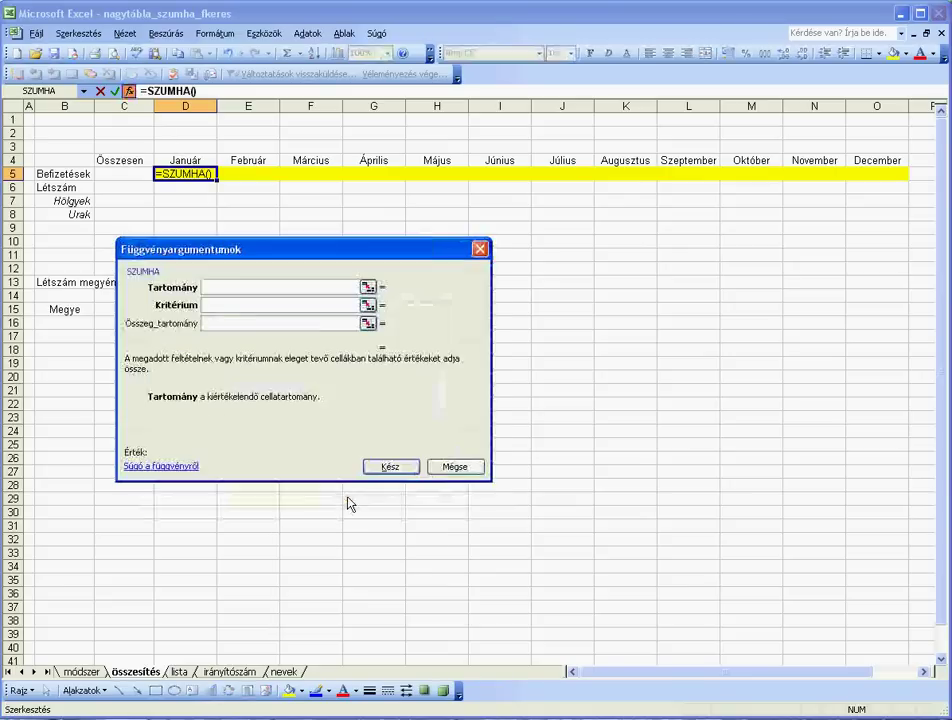
Pick lista's Hónap column, L3 down to L2101, as the SZUMHA range.
drag(321, 257, 531, 273)
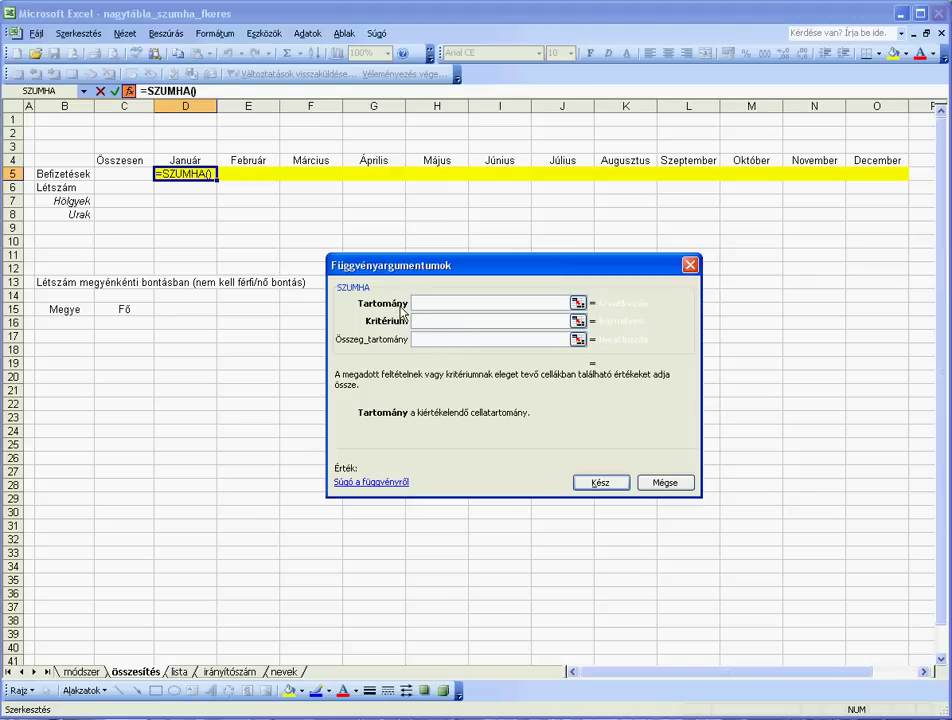
click(183, 672)
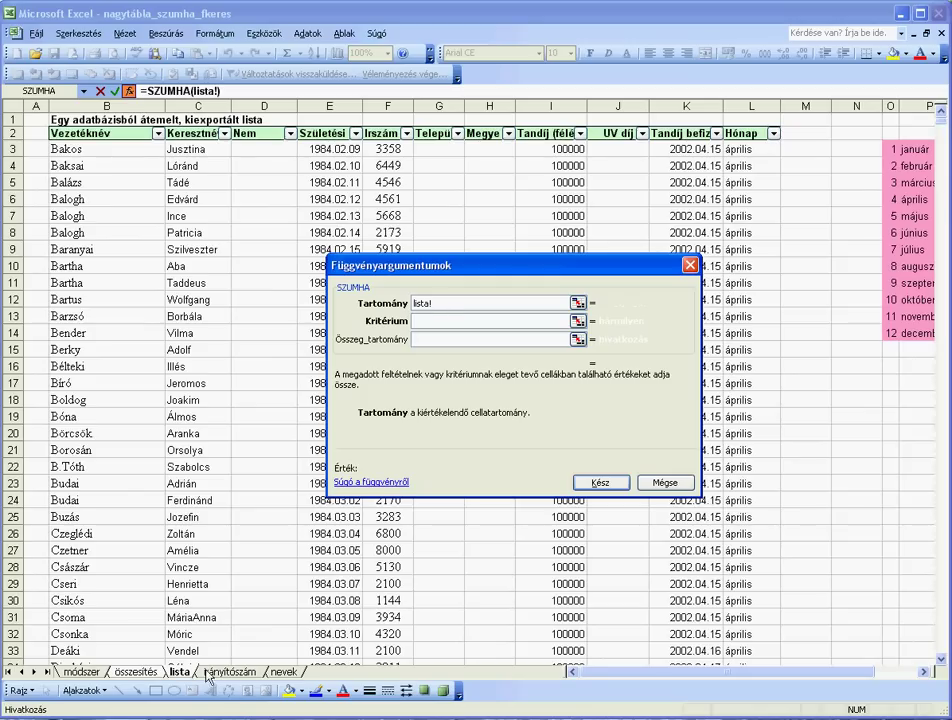
click(759, 149)
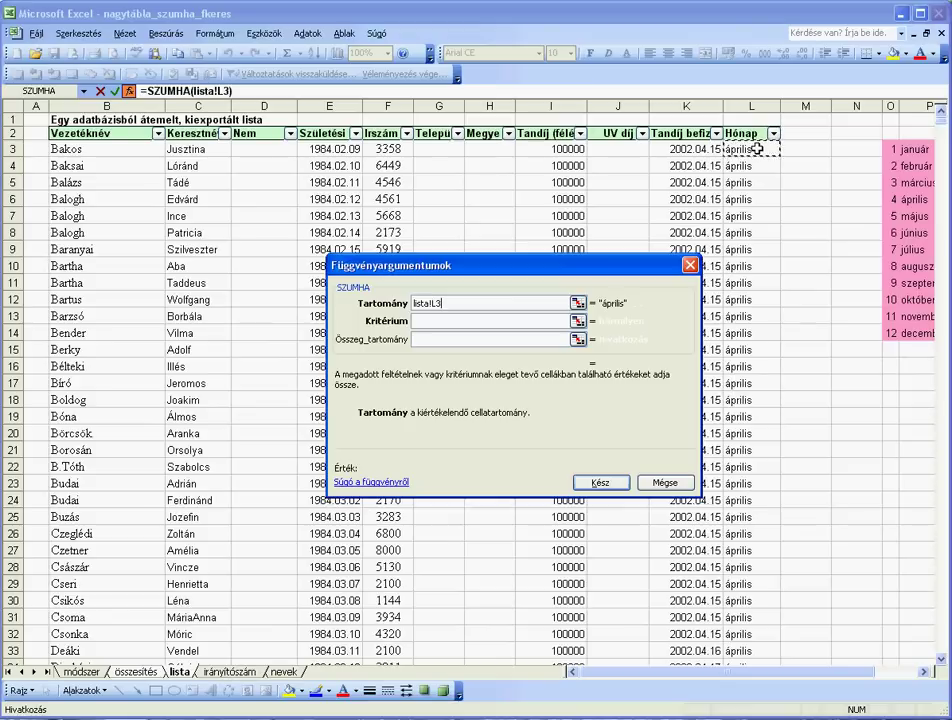
drag(759, 149, 750, 414)
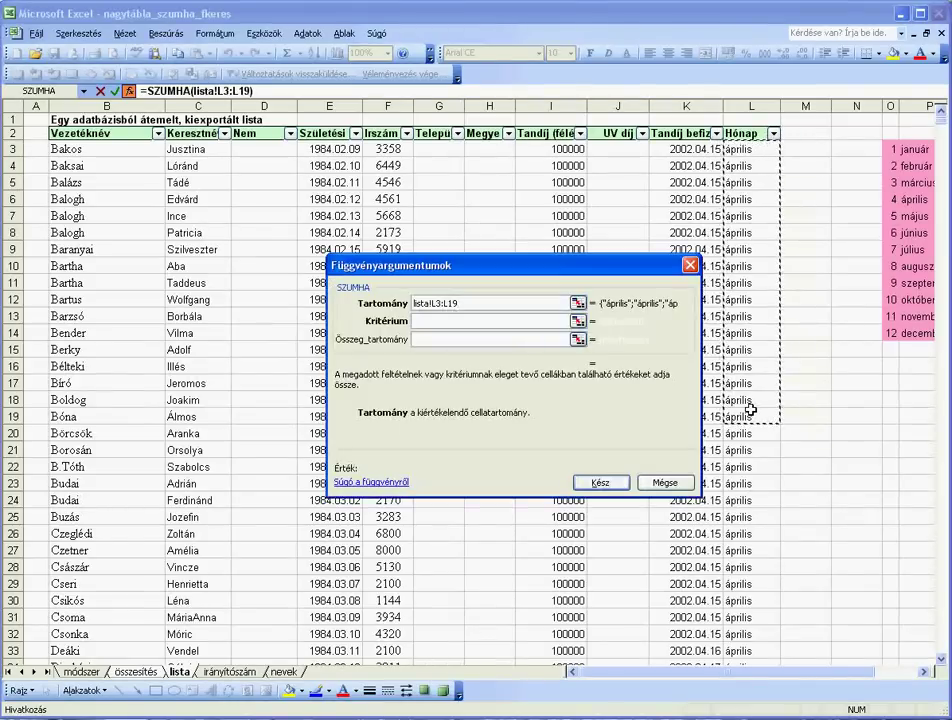
key(ctrl+shift+Down)
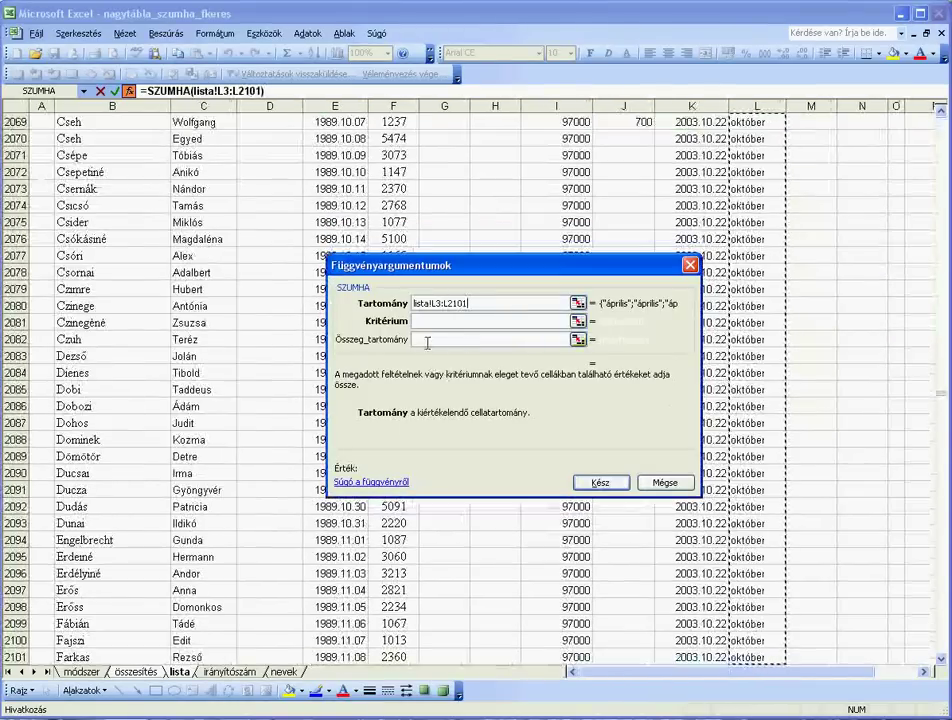
click(428, 322)
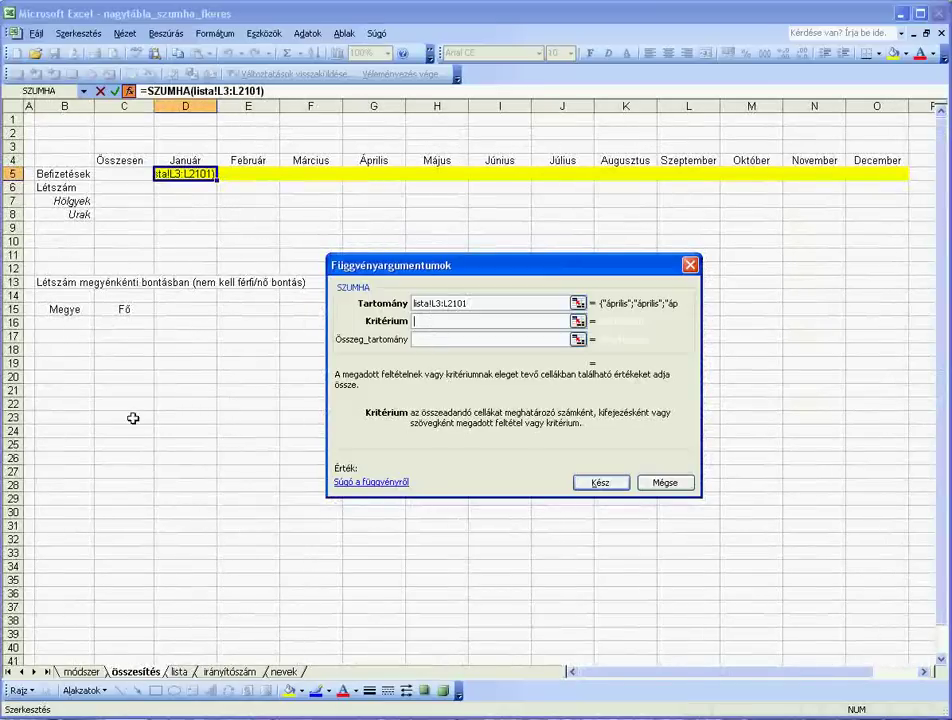
Use D4 as the criterion and lista!I3:I2101 as the sum range, then finish the formula.
click(185, 164)
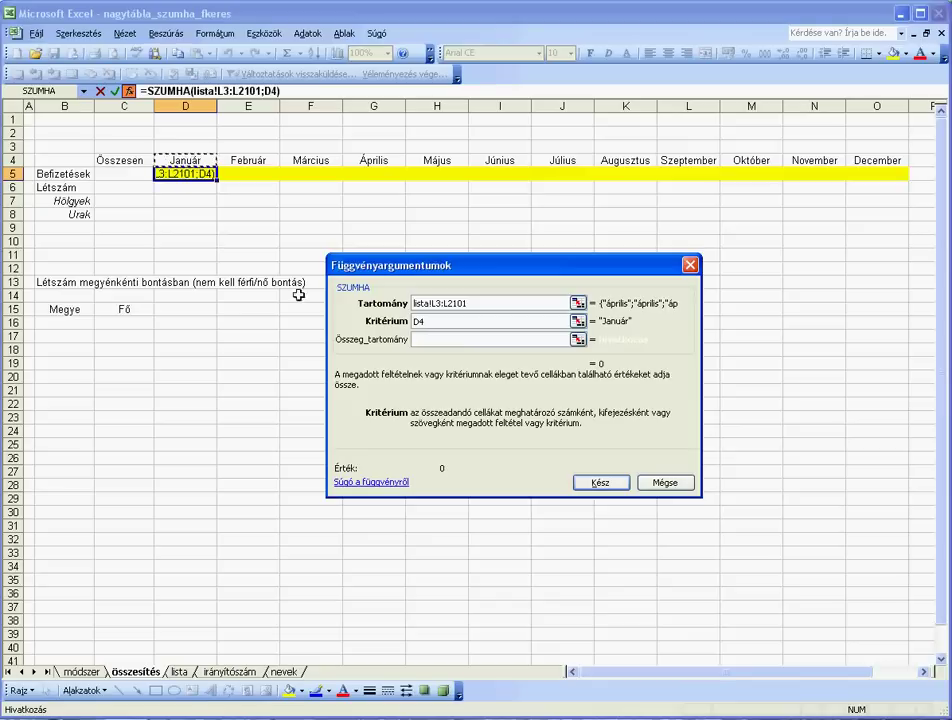
click(423, 339)
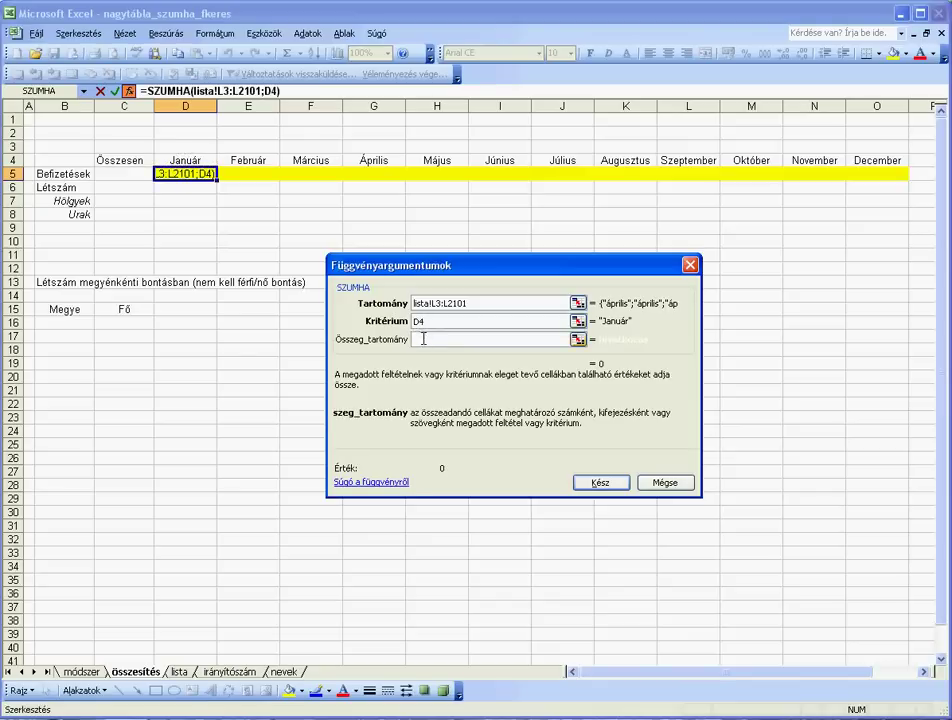
click(180, 672)
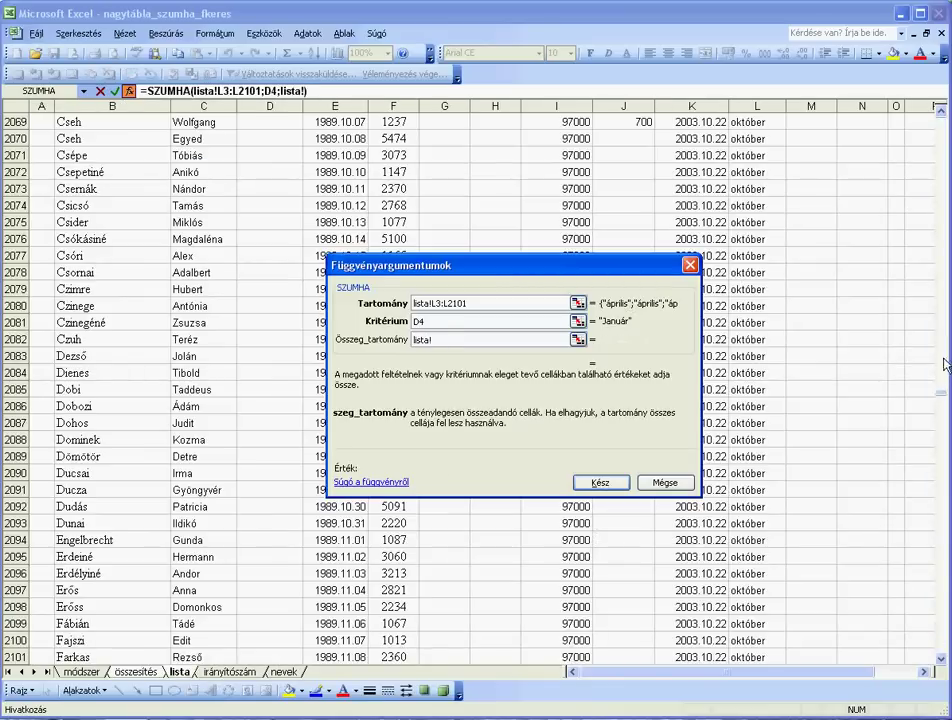
drag(946, 364, 942, 122)
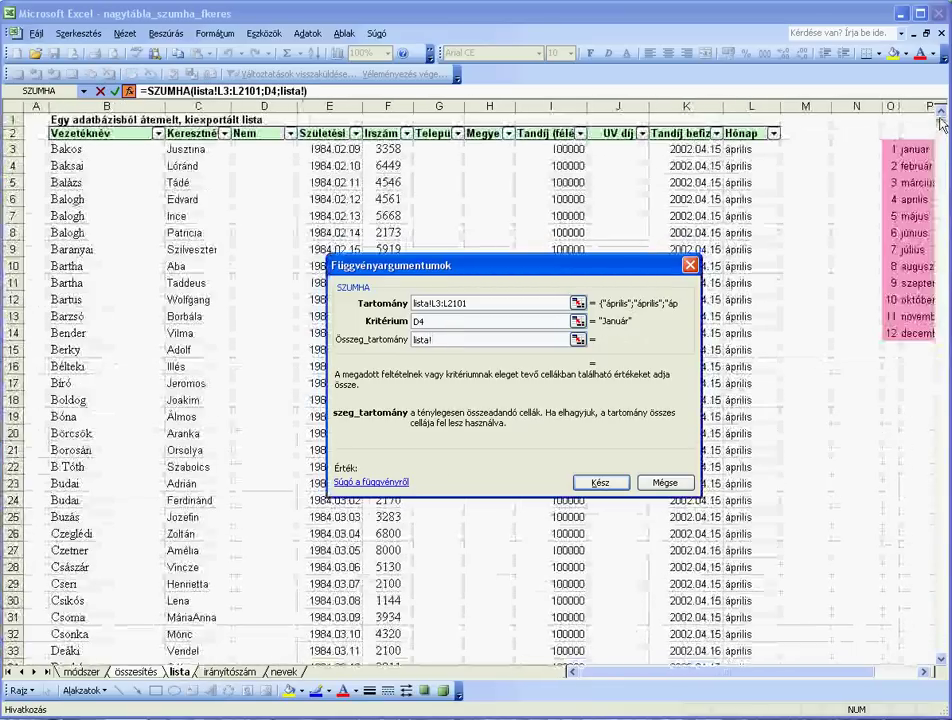
click(553, 146)
key(ctrl+shift+Down)
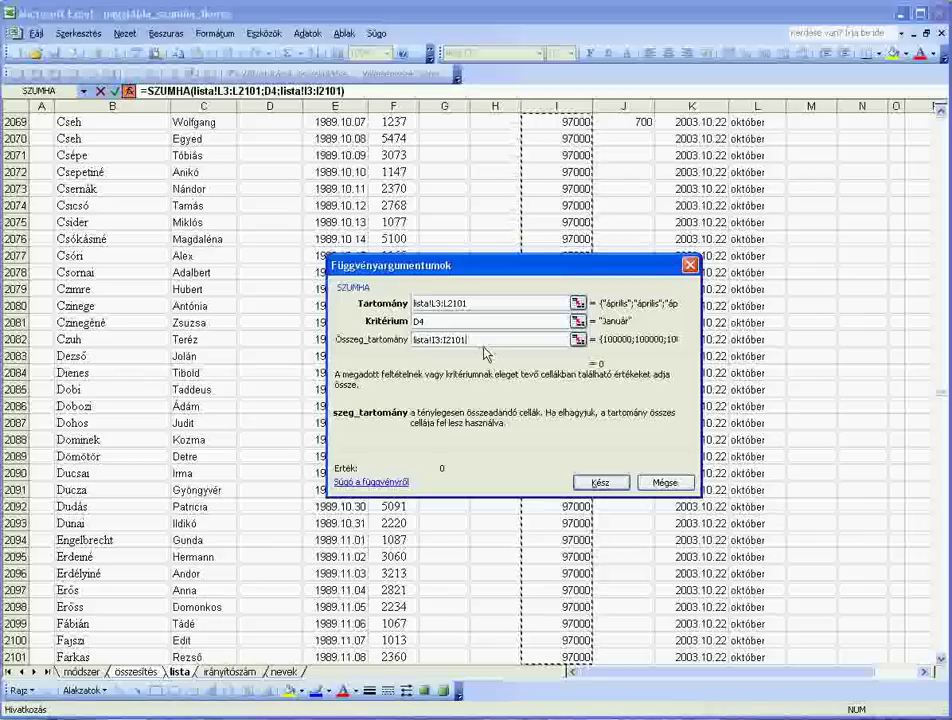
click(605, 485)
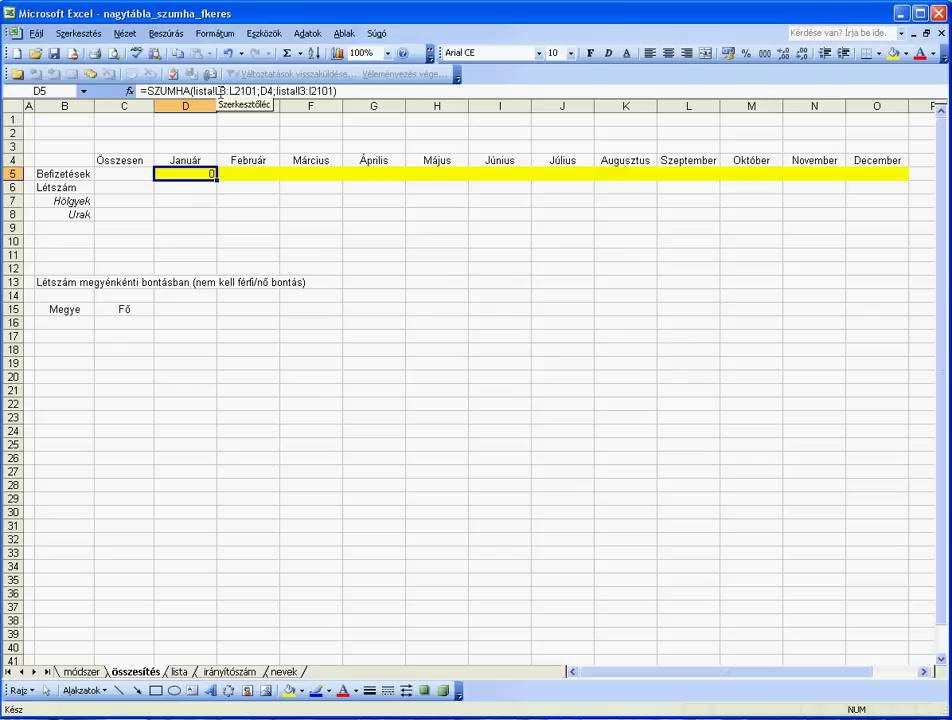
Make the L3, L2101, I3 and I2101 references in D5 absolute with F4.
click(220, 91)
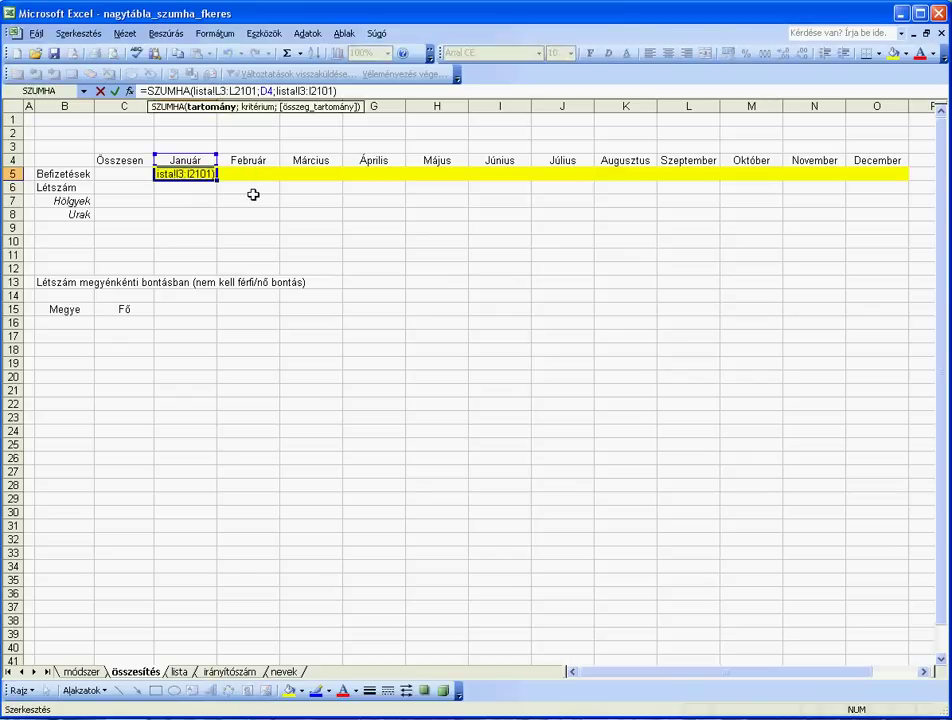
key(F4)
click(256, 91)
key(F4)
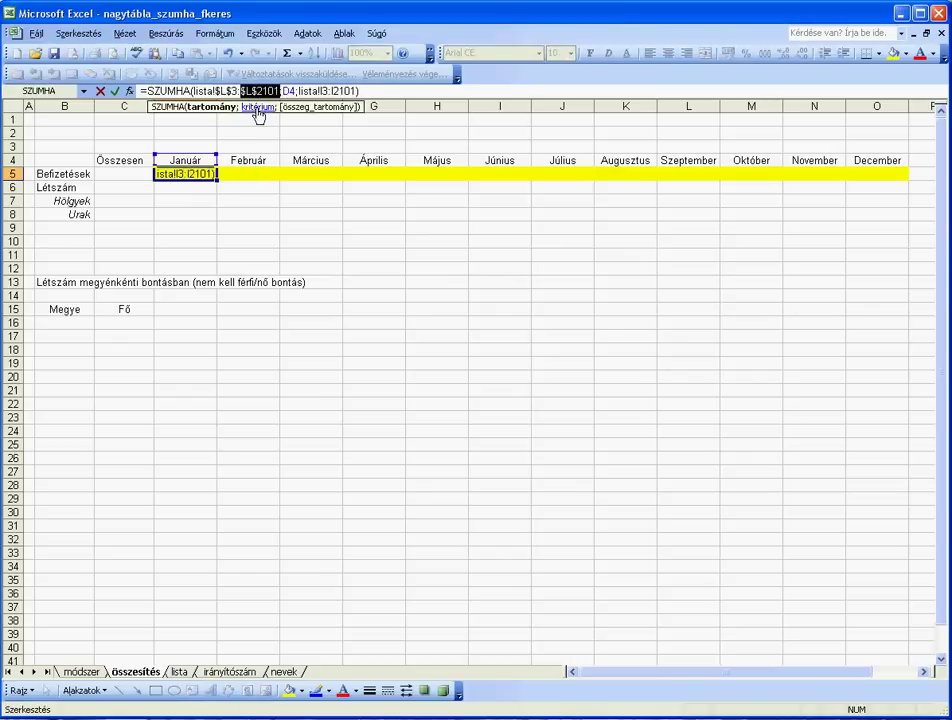
click(322, 91)
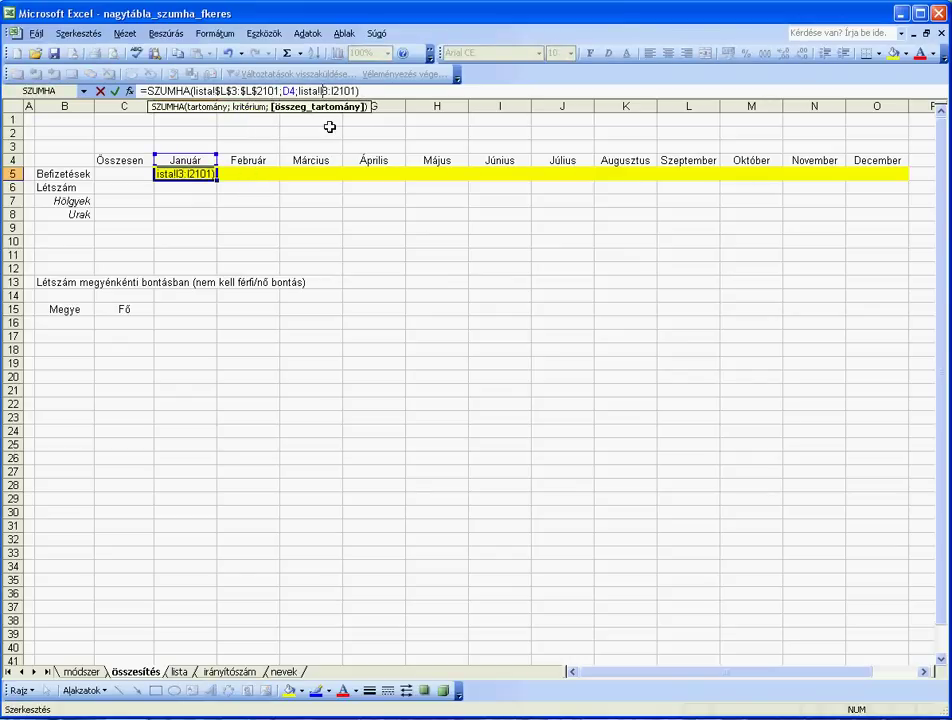
key(F4)
click(362, 91)
key(F4)
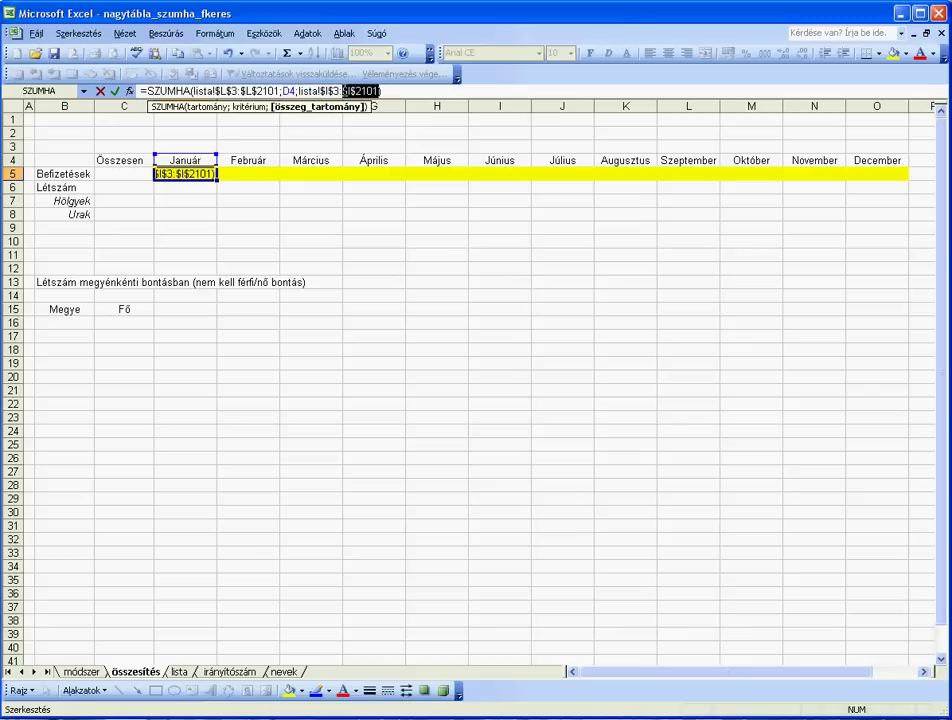
key(Return)
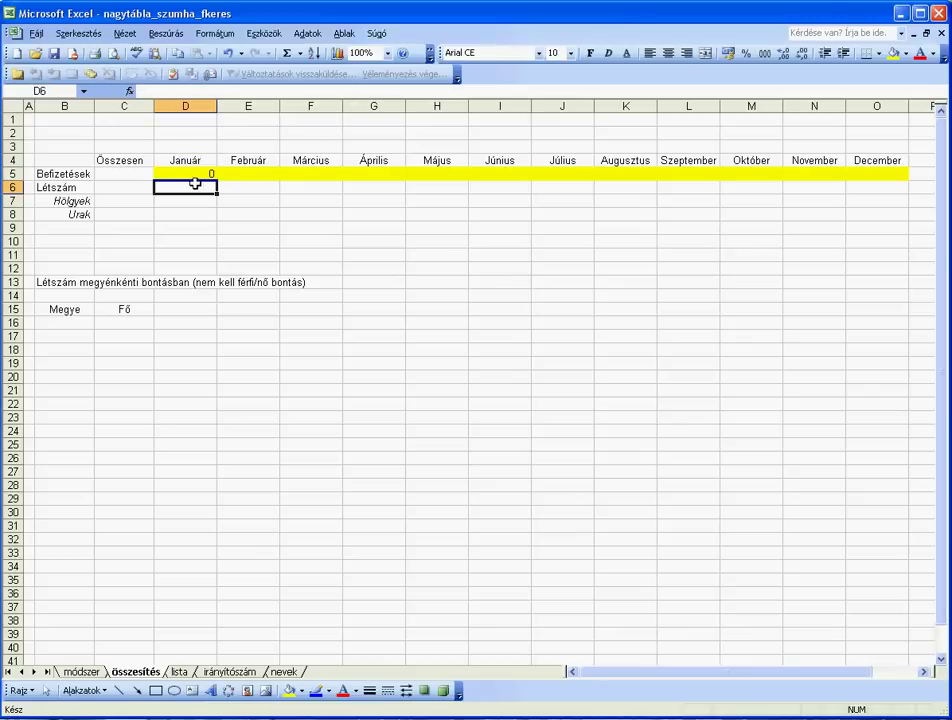
Correct the criterion back to a relative D4 reference and re-enter the formula.
click(191, 175)
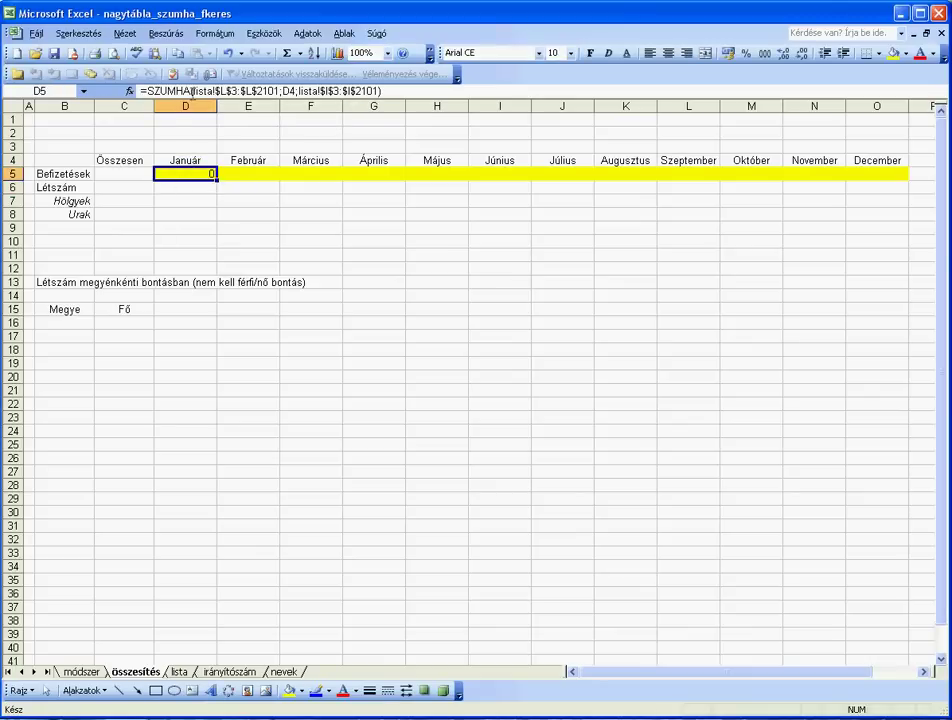
click(258, 92)
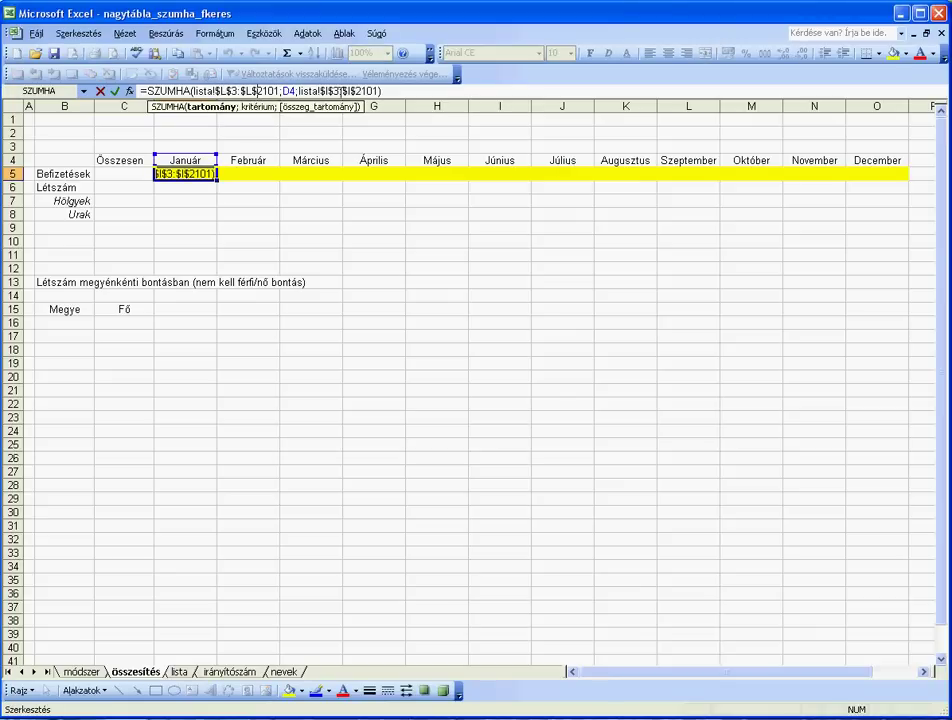
click(343, 91)
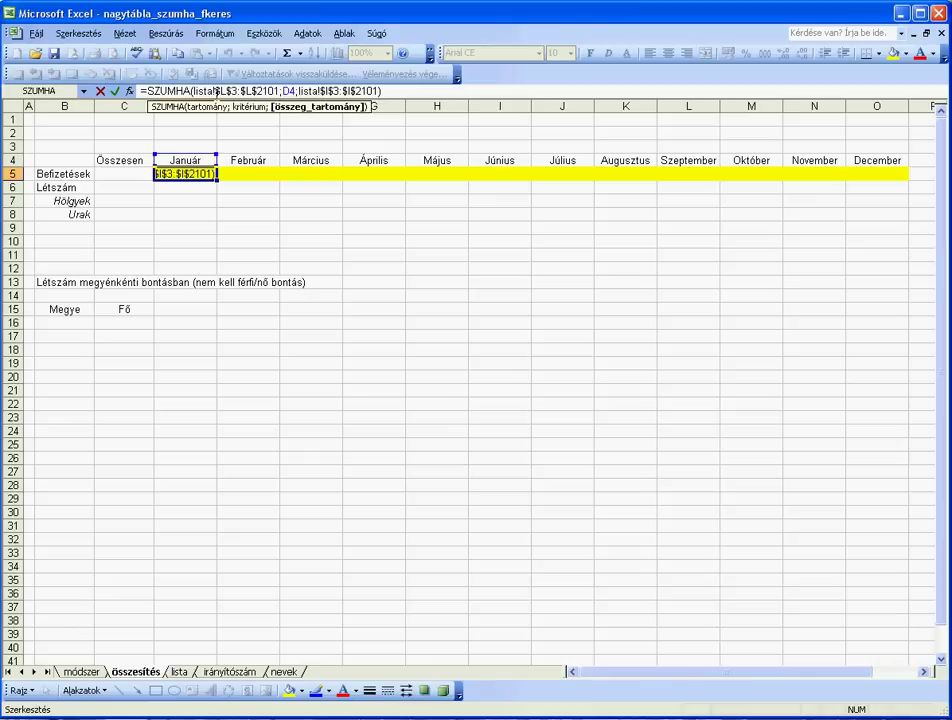
text(4)
key(Return)
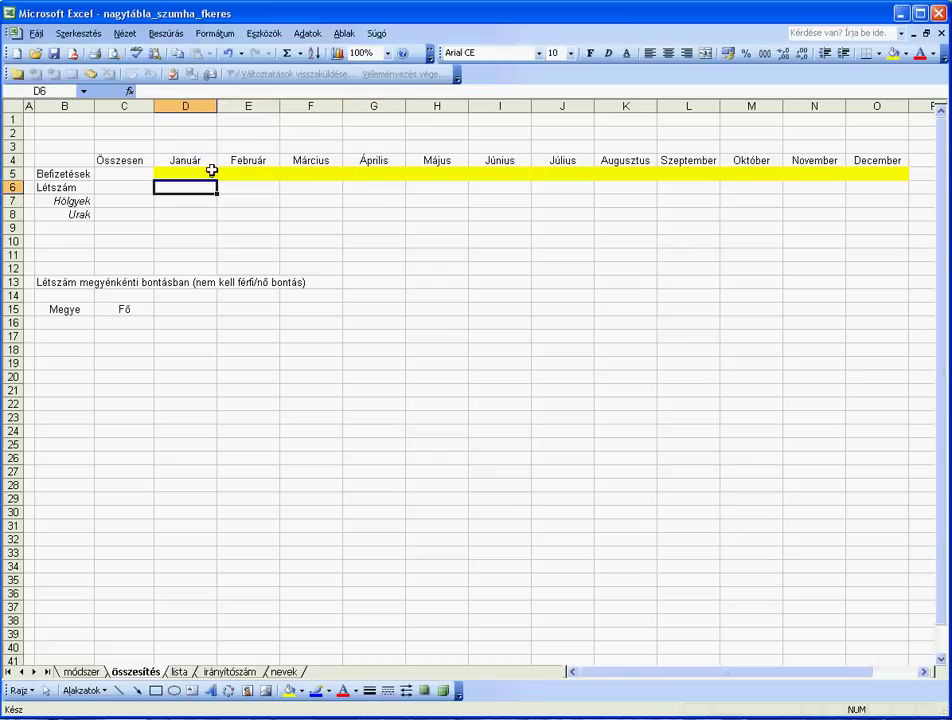
Fill the D5 formula across to O5 and check the Február and Április formulas.
click(208, 173)
drag(216, 180, 886, 179)
click(287, 203)
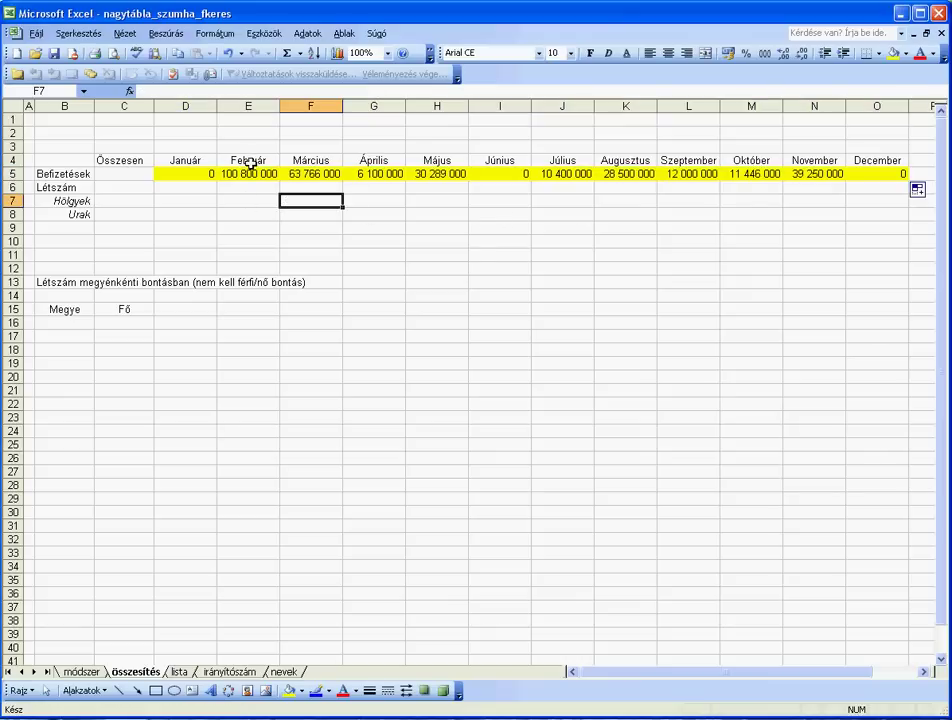
click(249, 175)
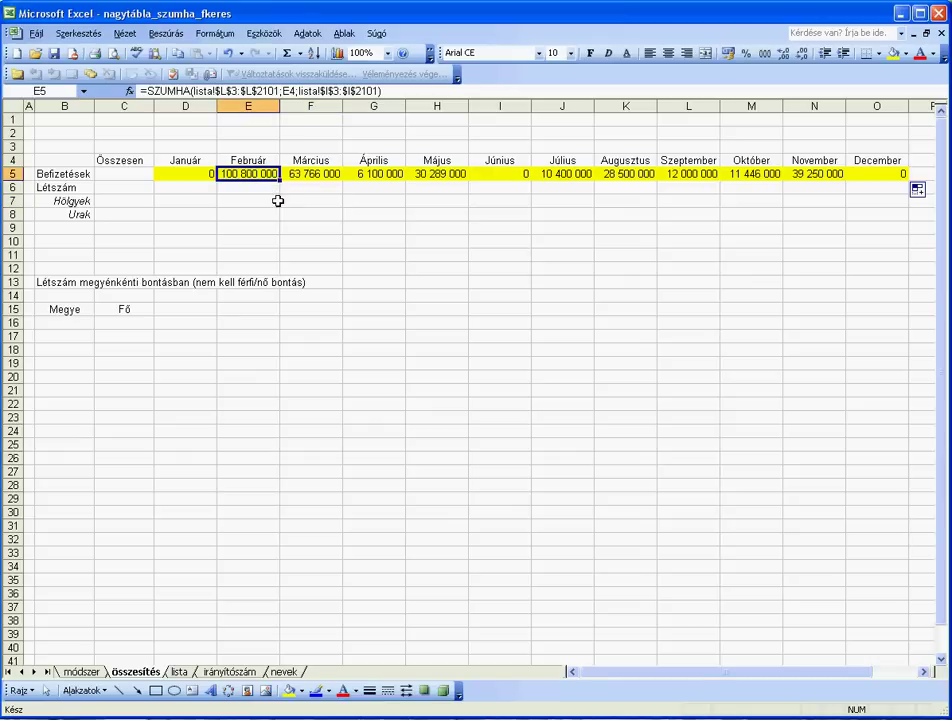
click(393, 176)
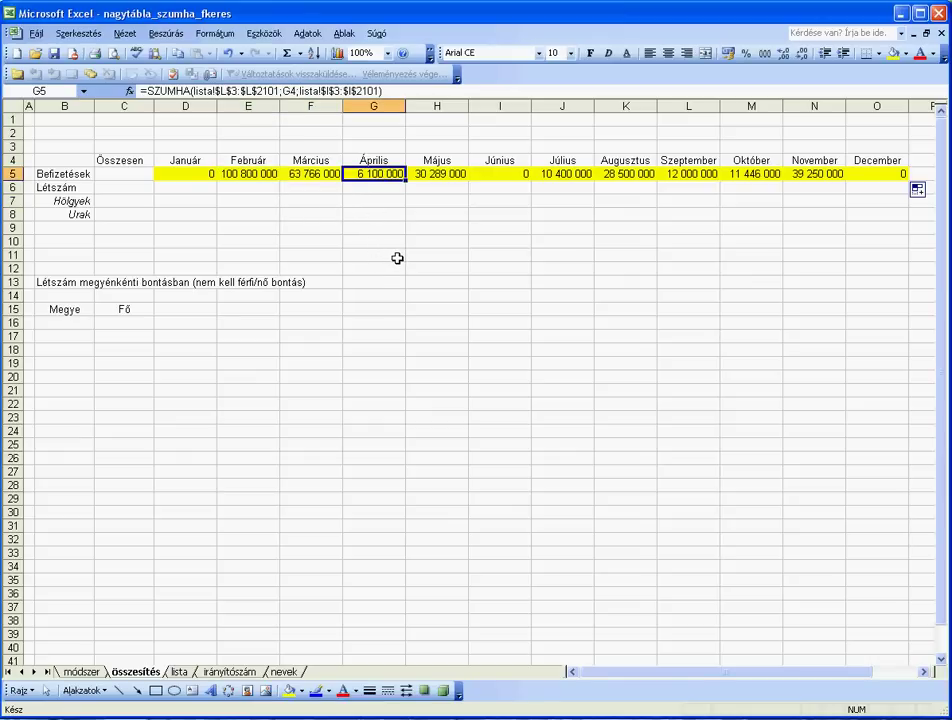
click(179, 672)
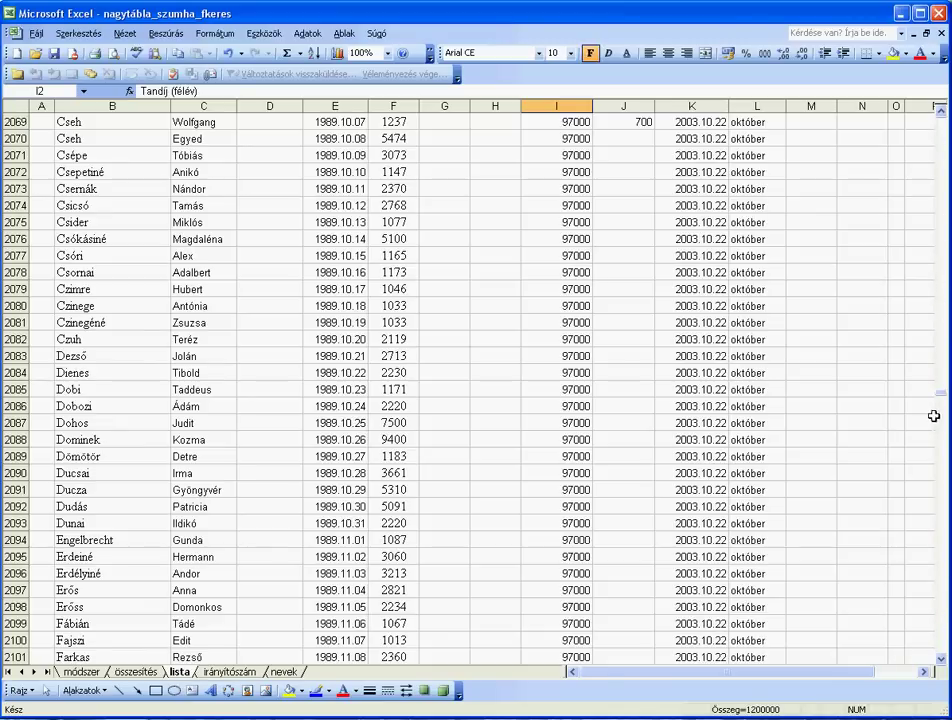
Filter lista's Hónap column to április and confirm the fees sum to 6 100 000.
drag(941, 393, 940, 122)
click(570, 148)
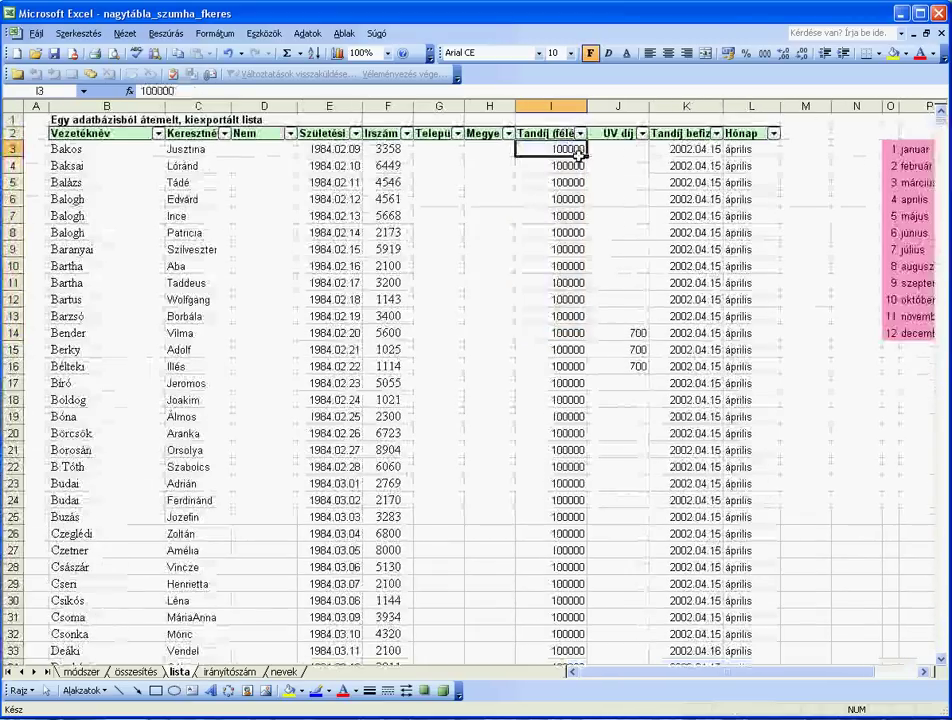
click(773, 134)
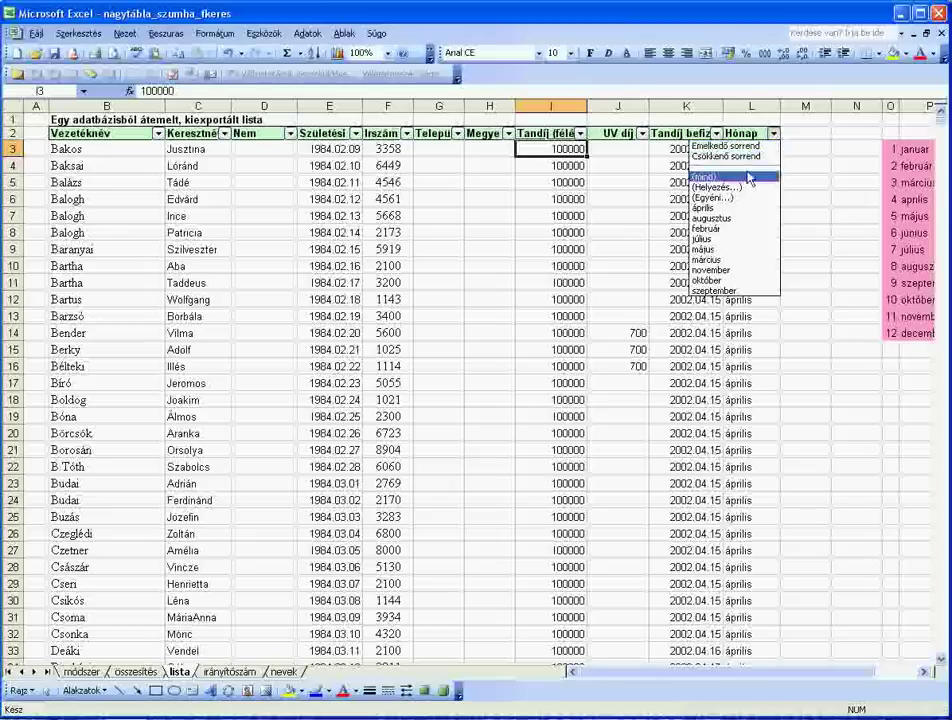
click(727, 208)
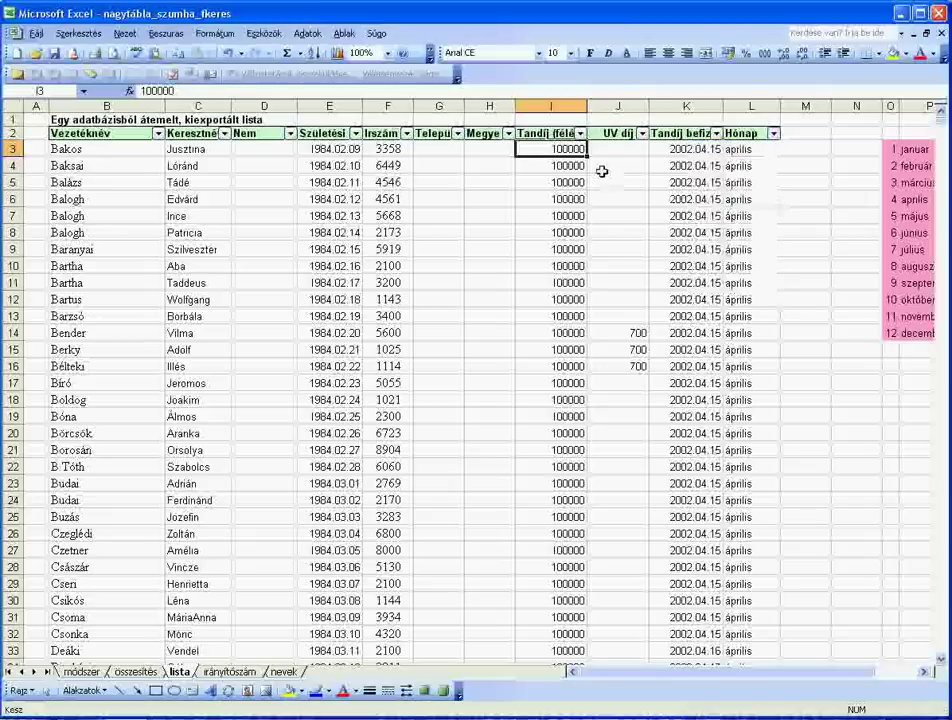
mouse_move(560, 148)
mouse_down()
mouse_move(558, 604)
mouse_move(557, 474)
mouse_up()
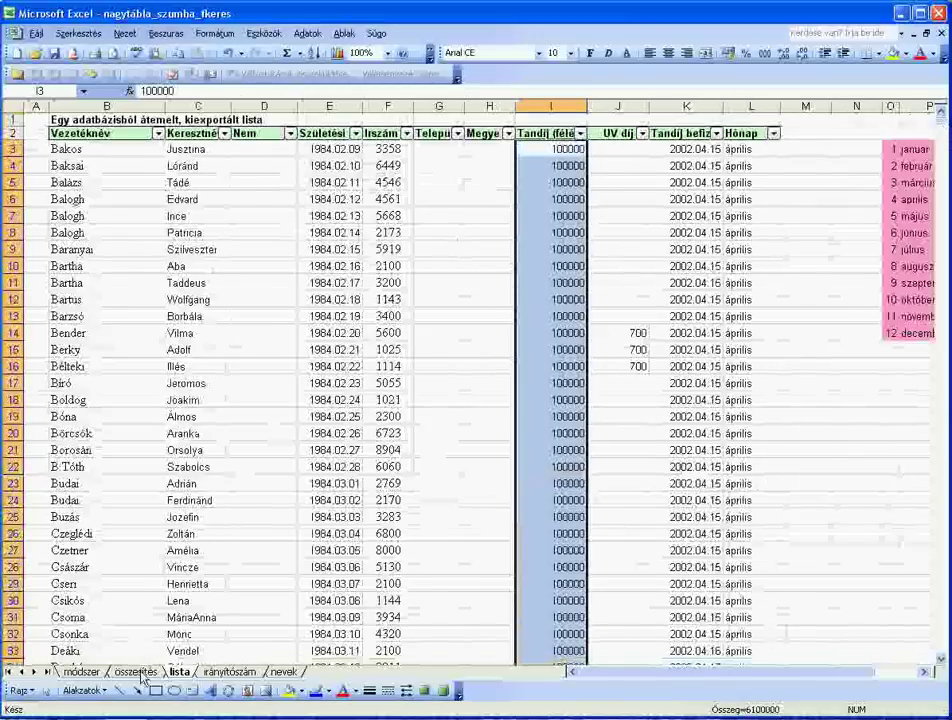
click(136, 672)
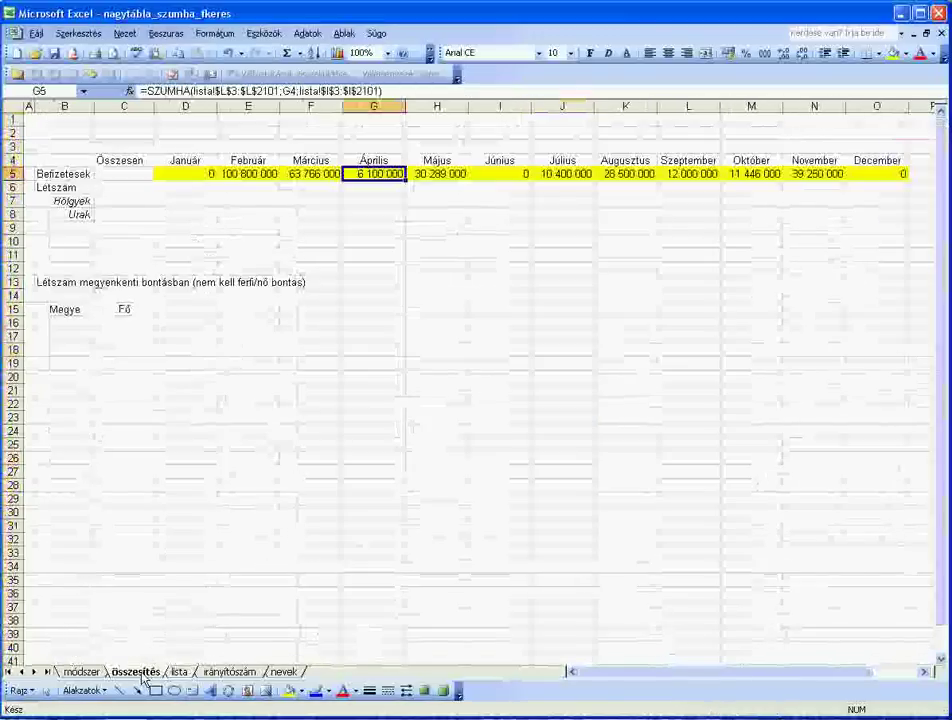